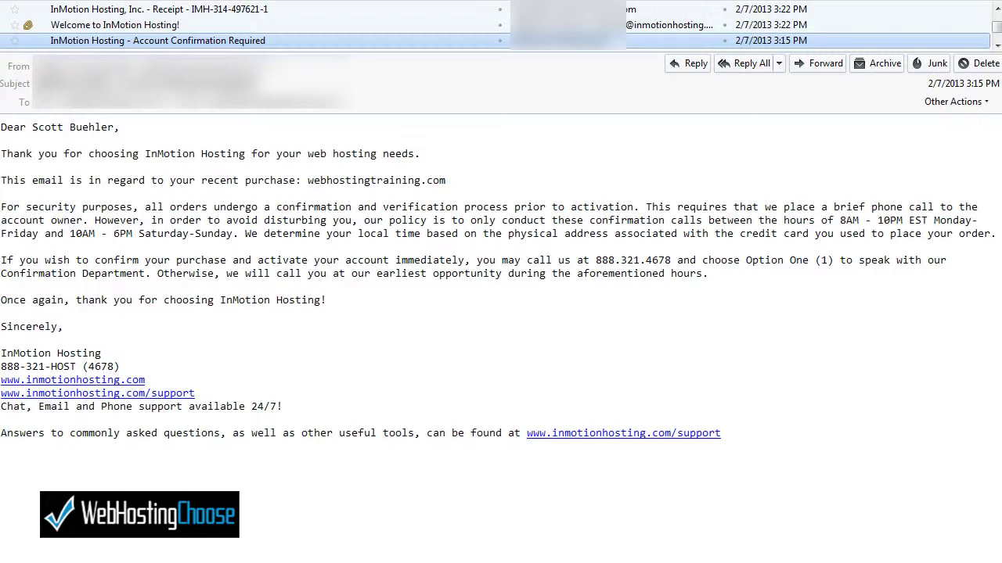
Review the InMotion Welcome and Receipt emails, then return to Welcome and scroll to the AMP box.
click(133, 25)
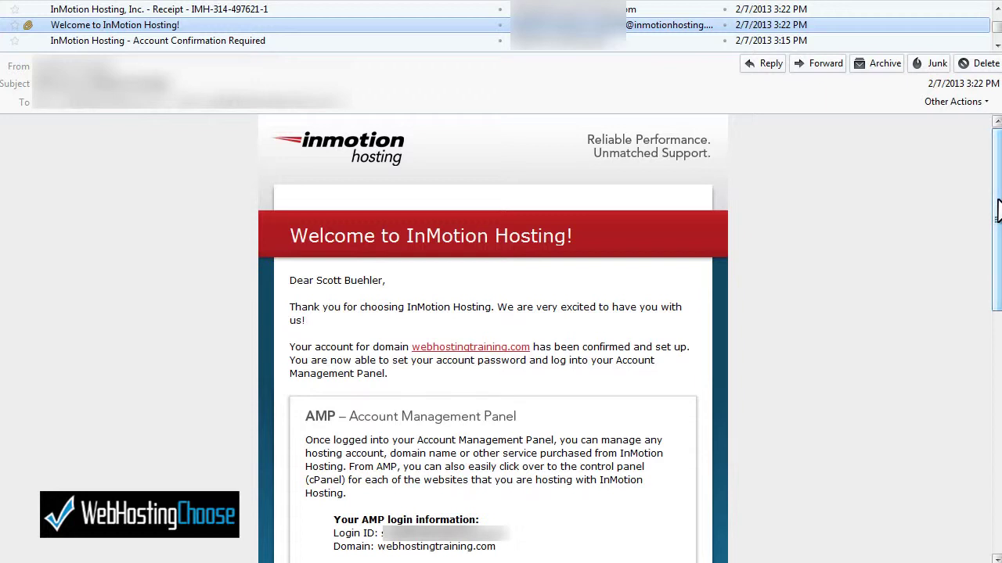
drag(998, 210, 997, 277)
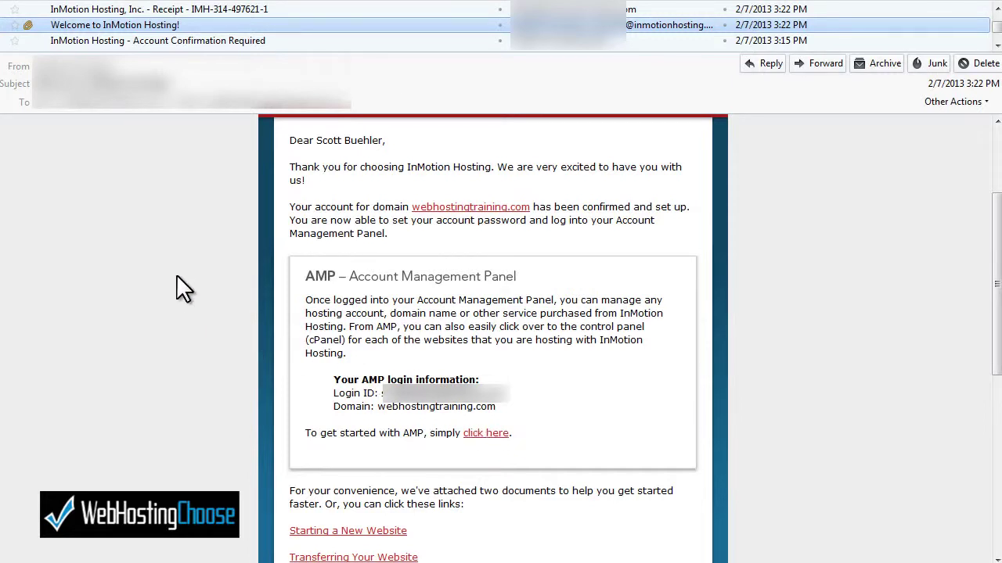
click(143, 10)
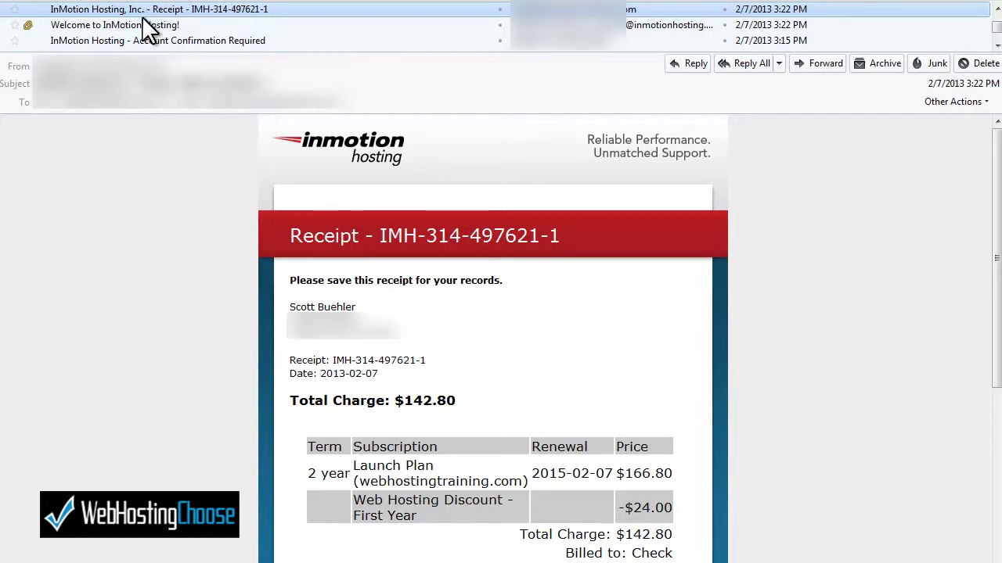
click(142, 25)
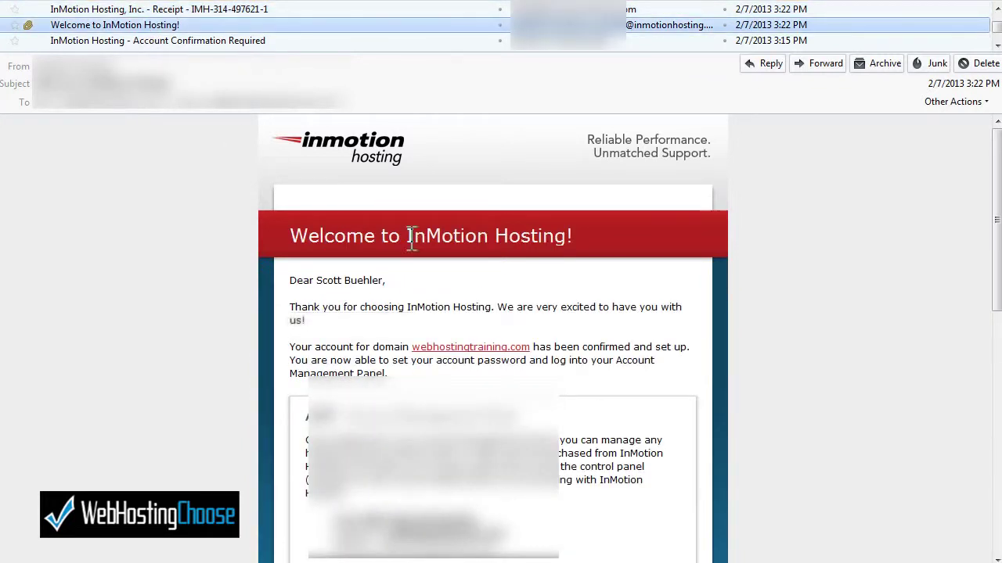
scroll(720, 372, down, 3)
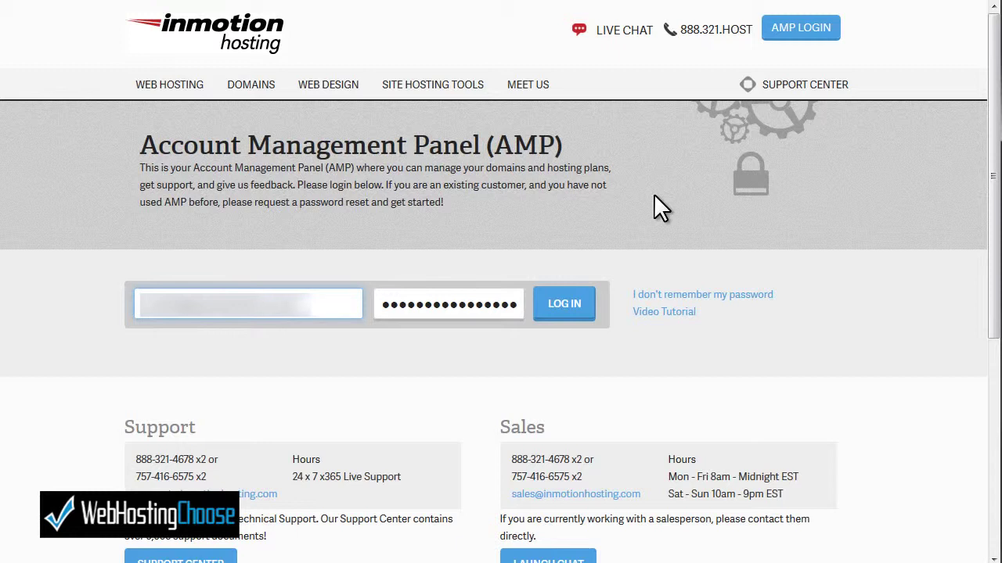
Log in to the AMP and view the technical details for webhostingtraining.com.
click(560, 308)
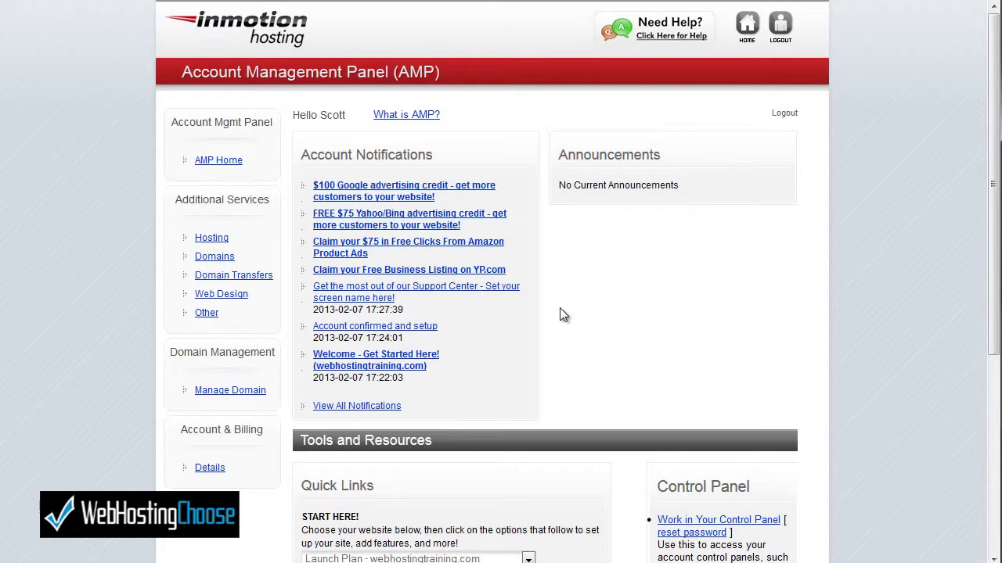
scroll(560, 310, down, 4)
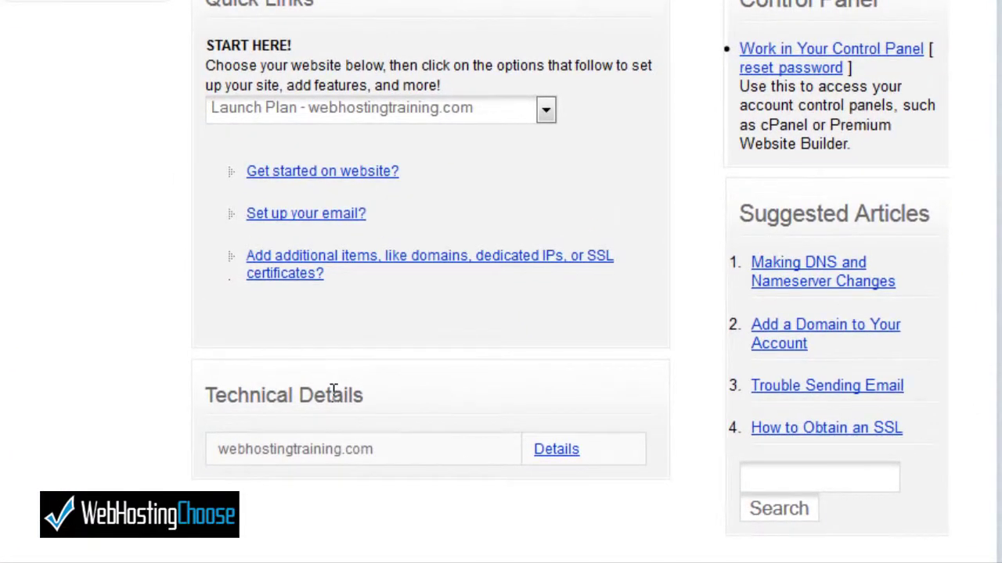
click(560, 453)
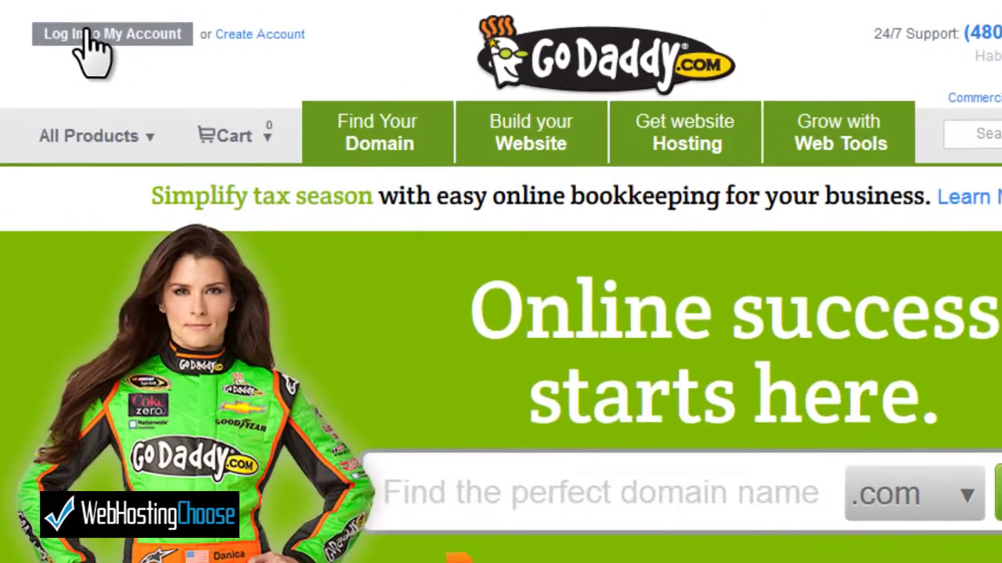
Sign in to the GoDaddy account through the Log In to My Account form.
click(87, 33)
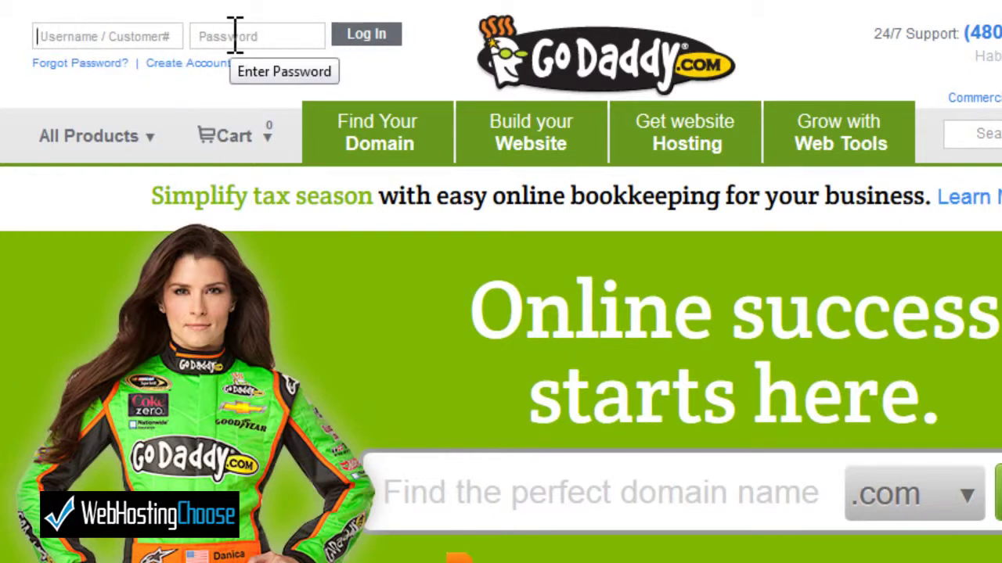
click(368, 41)
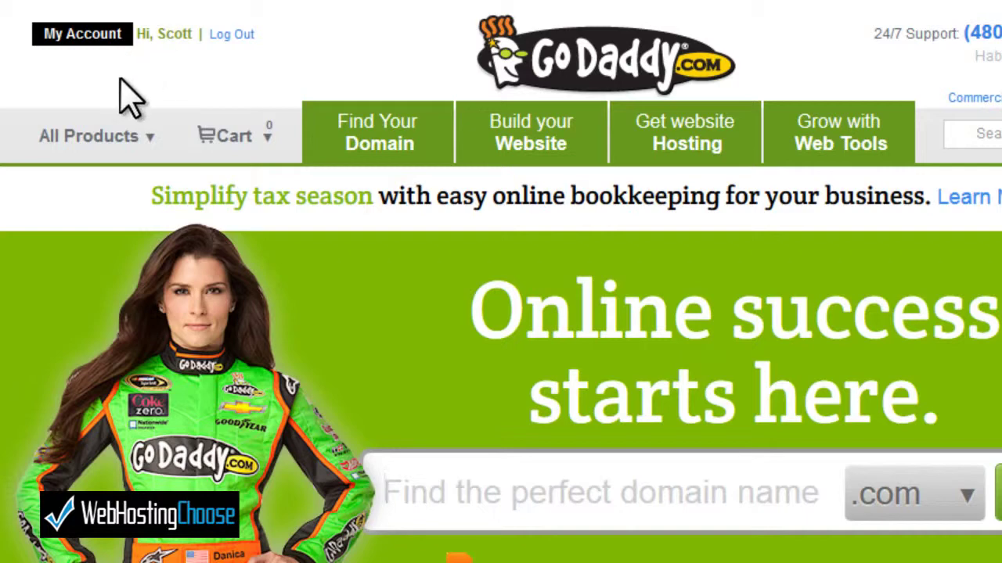
mouse_move(109, 140)
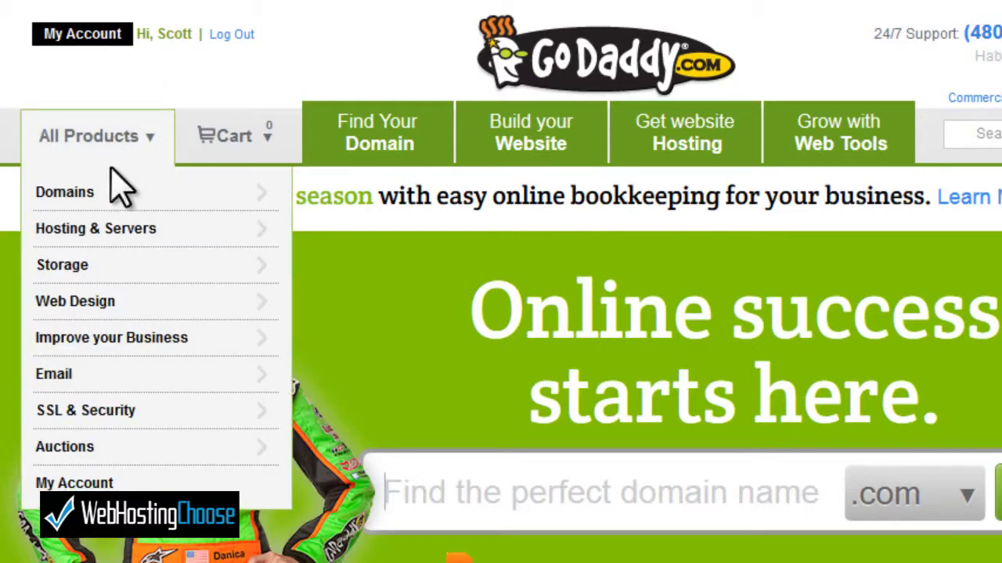
mouse_move(115, 196)
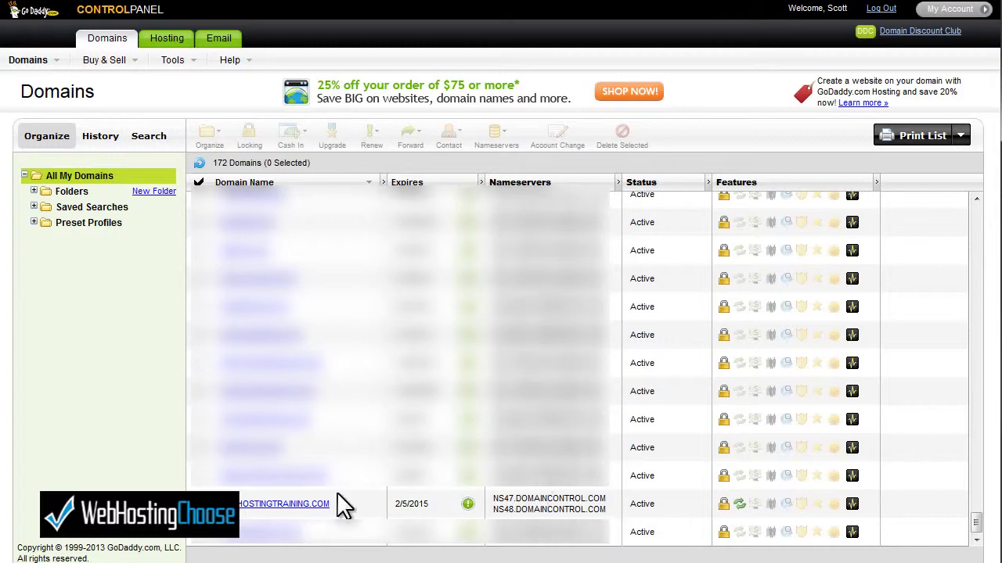
Open WEBHOSTINGTRAINING.COM's Domain Details and bring up its Set Nameservers dialog.
click(266, 508)
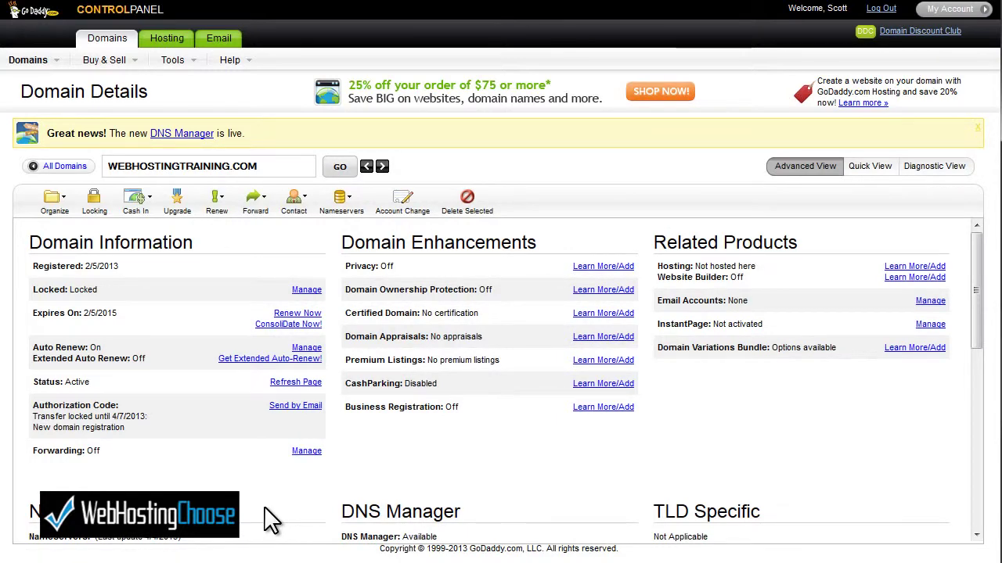
scroll(267, 519, down, 2)
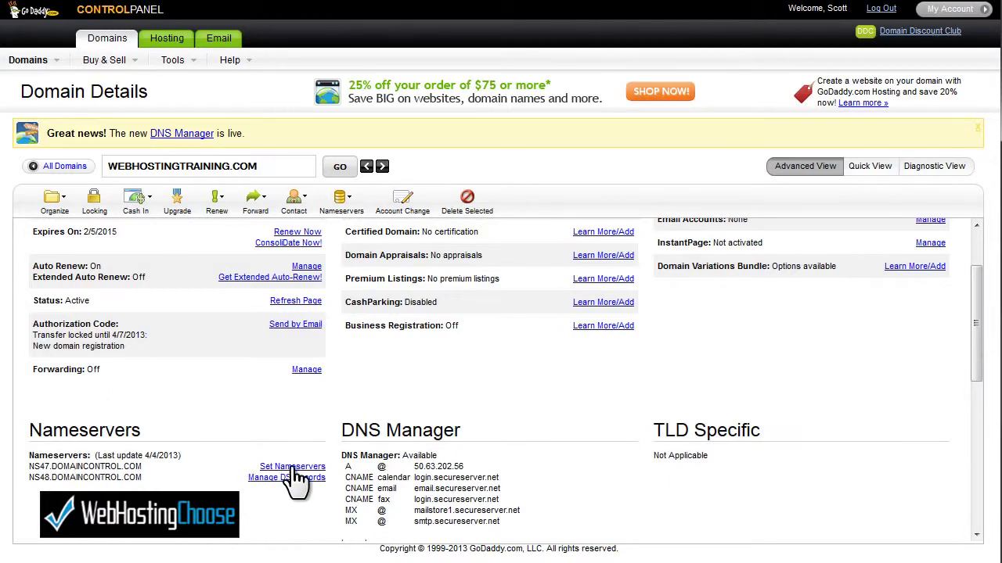
scroll(418, 376, up, 2)
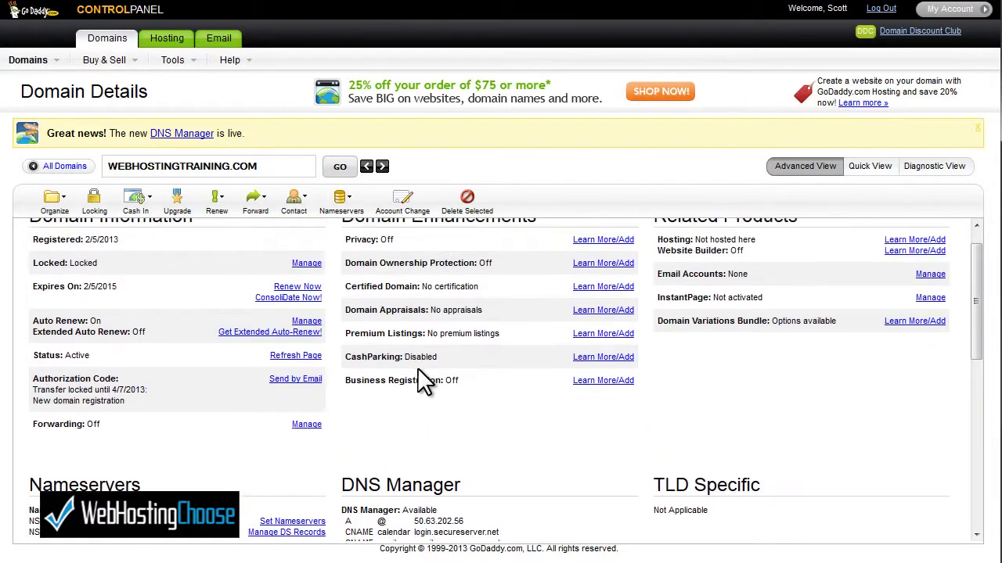
click(342, 208)
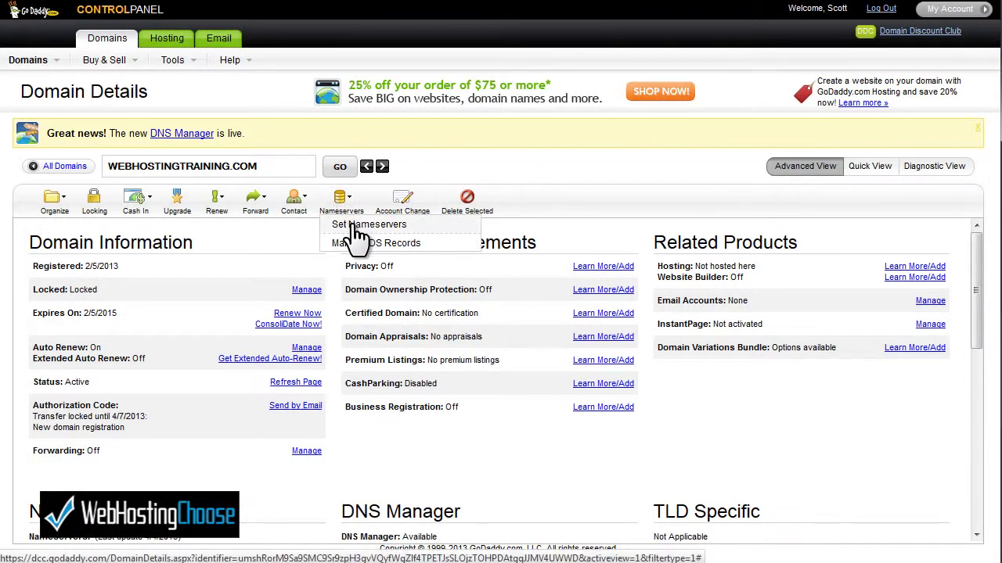
click(354, 227)
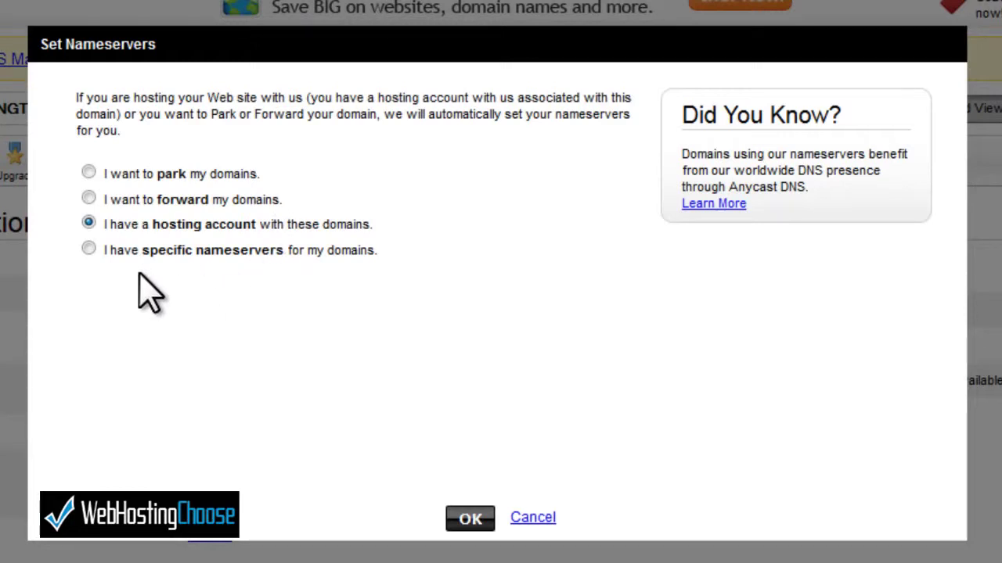
Switch to 'I have specific nameservers' and clear both old DOMAINCONTROL nameserver values.
click(89, 251)
drag(283, 300, 143, 315)
key(BackSpace)
drag(493, 298, 314, 352)
key(BackSpace)
Enter ns1.inmotionhosting.com as Nameserver 1 and ns2.inmotionhosting.com as Nameserver 2.
click(193, 299)
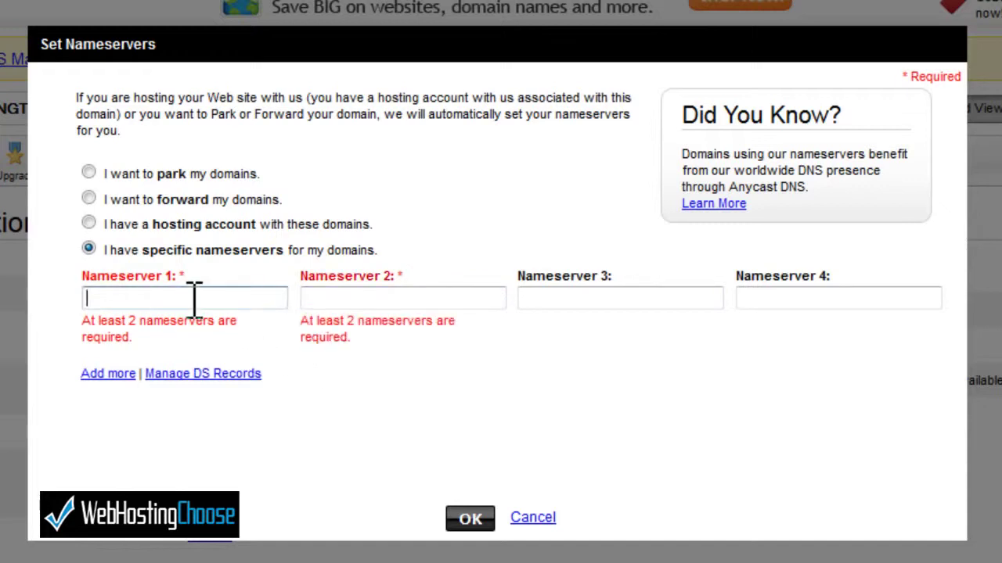
text(ns1.)
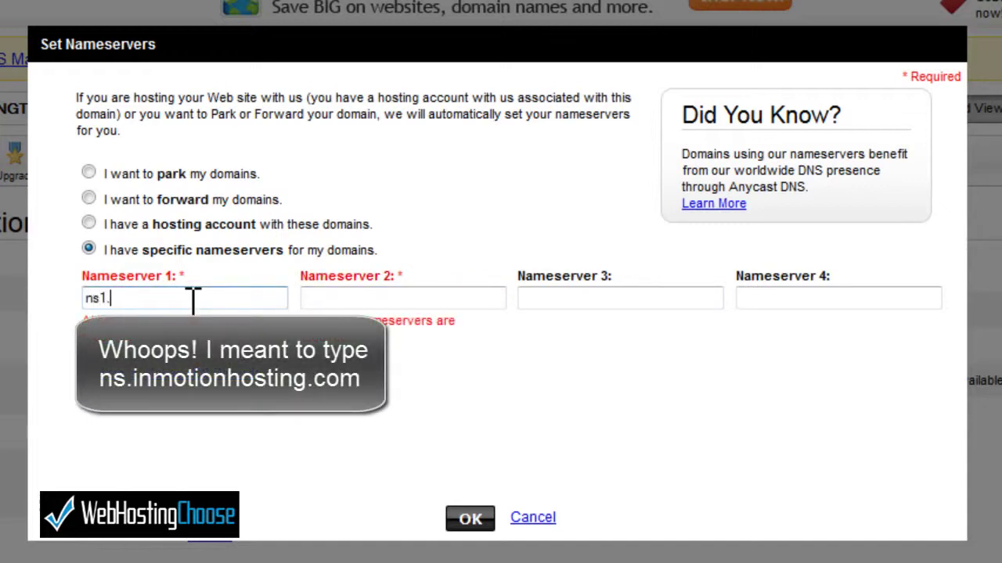
text(inmotionhosting.com)
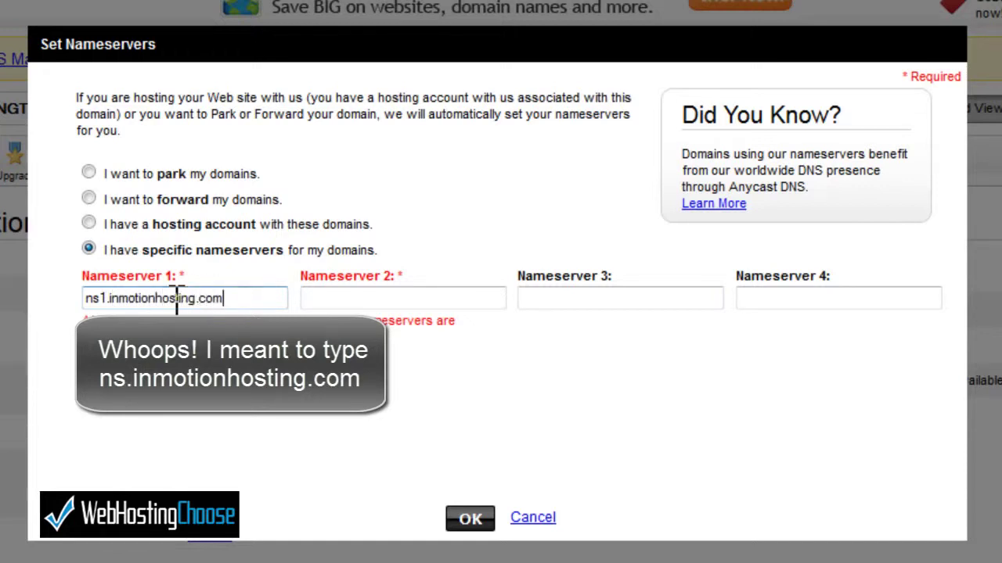
triple_click(173, 298)
key(ctrl+c)
click(342, 298)
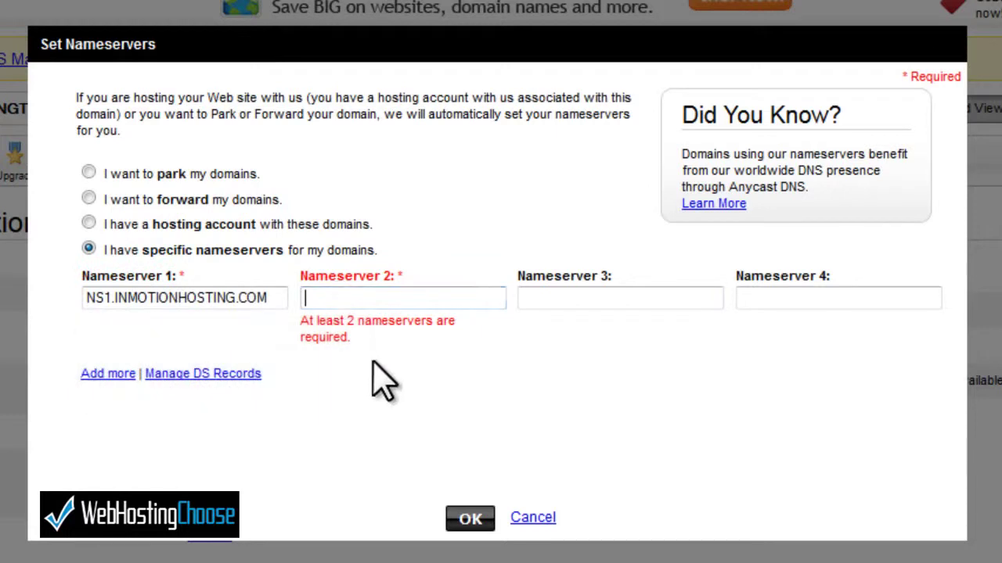
key(ctrl+v)
click(327, 298)
key(BackSpace)
text(2)
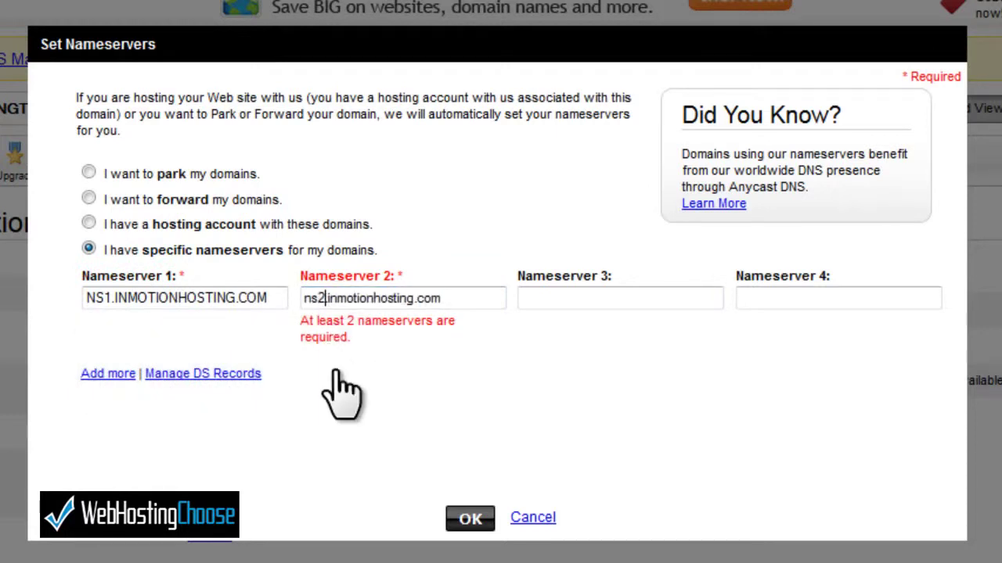
click(566, 298)
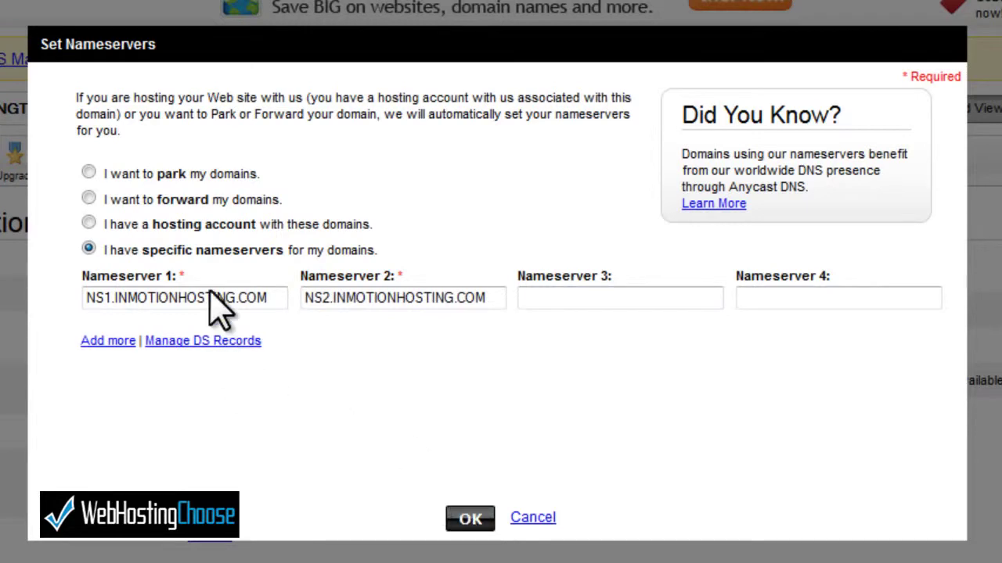
Submit the new InMotion nameservers from the Set Nameservers dialog.
click(469, 519)
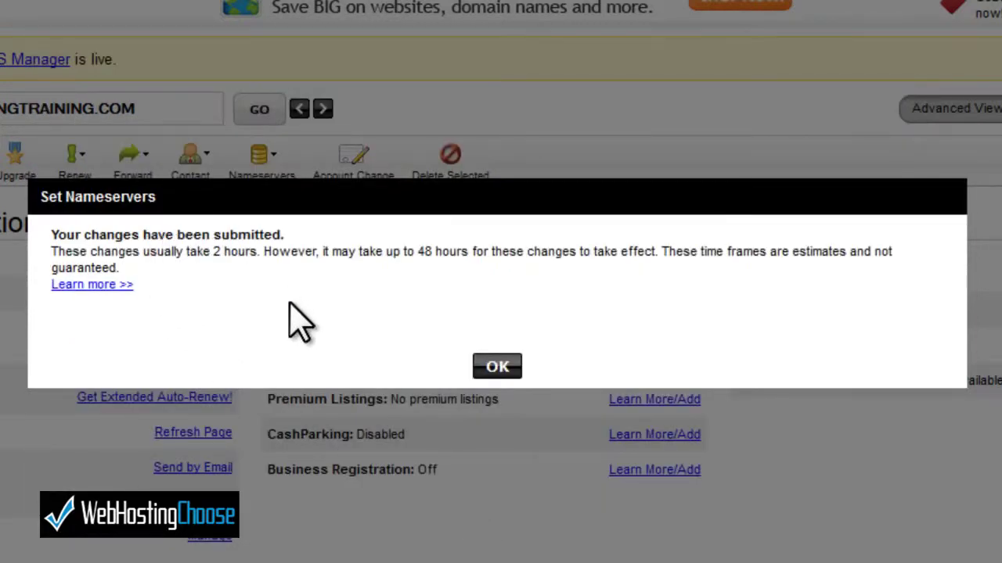